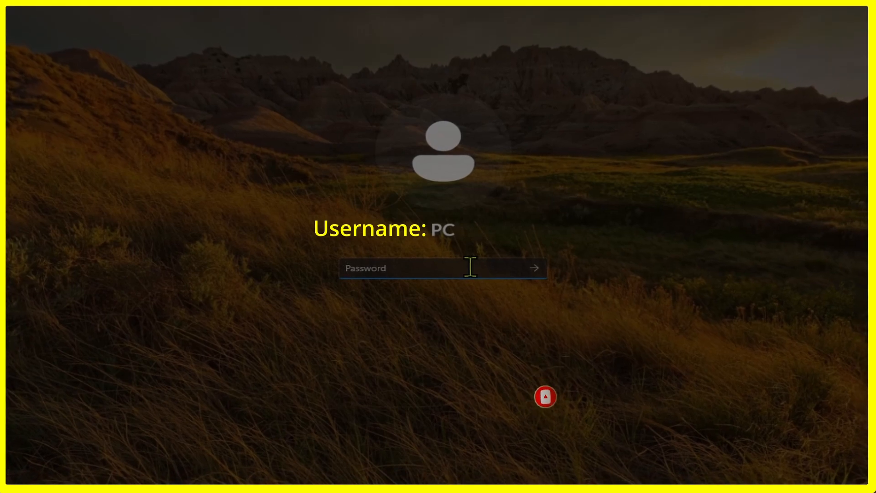
- Enter the account password, reveal it to verify it, and sign in to the desktop
text(************)
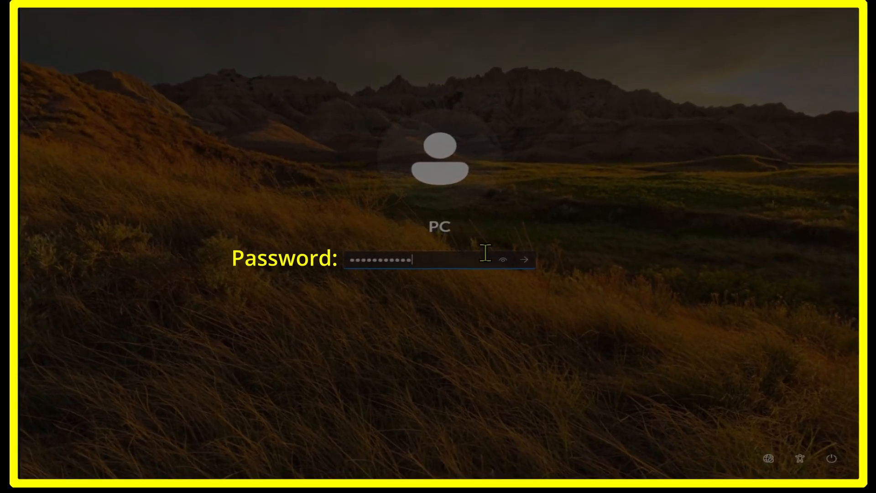
click(499, 257)
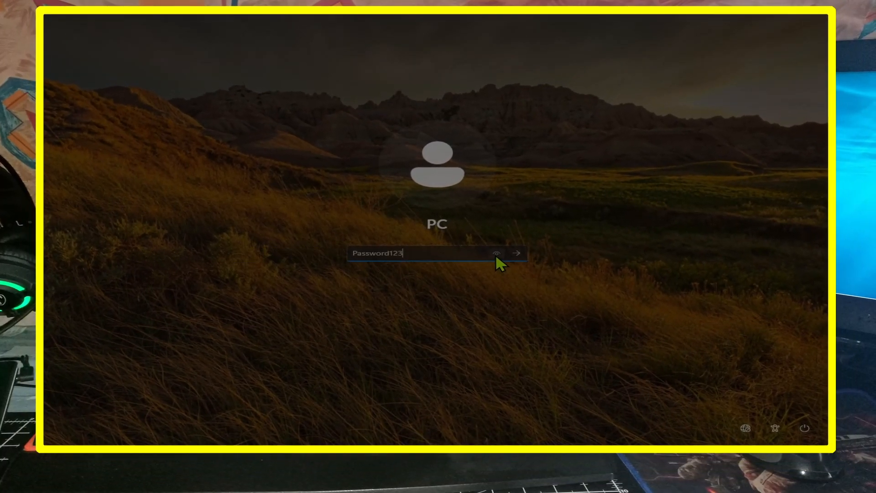
click(517, 256)
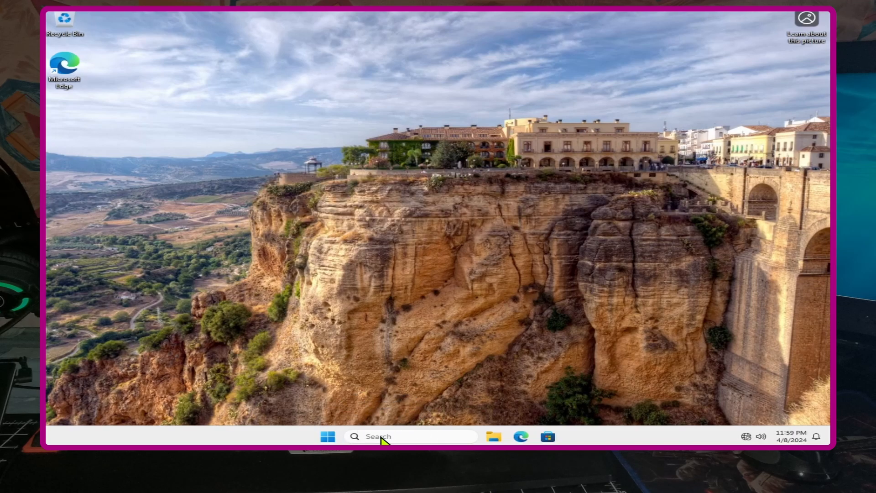
- Search for 'control' and pin the Control Panel result to the taskbar
click(382, 438)
text(control)
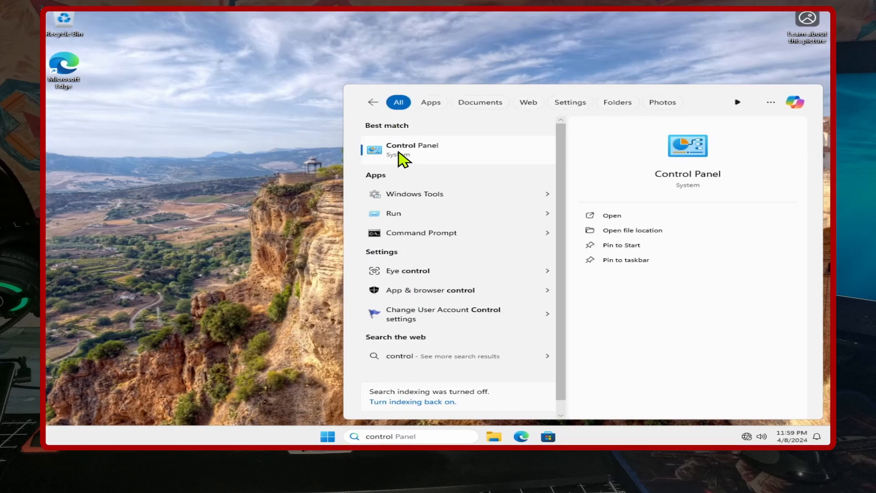
right_click(398, 153)
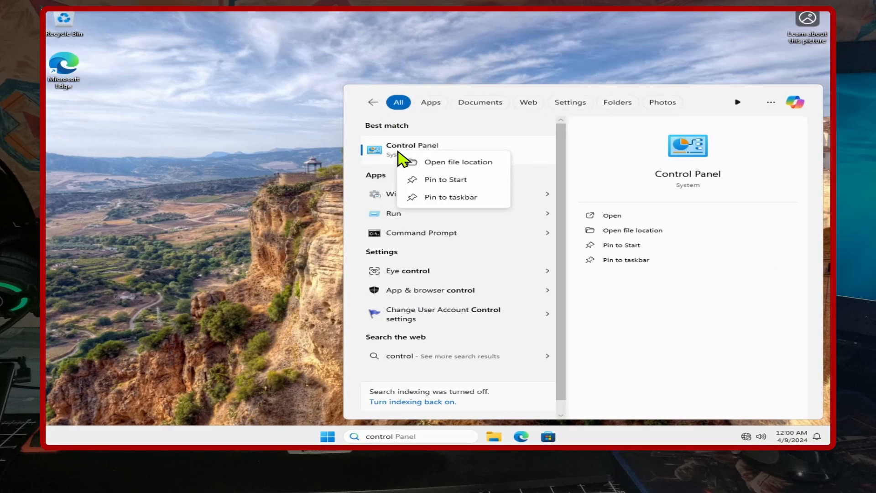
click(431, 196)
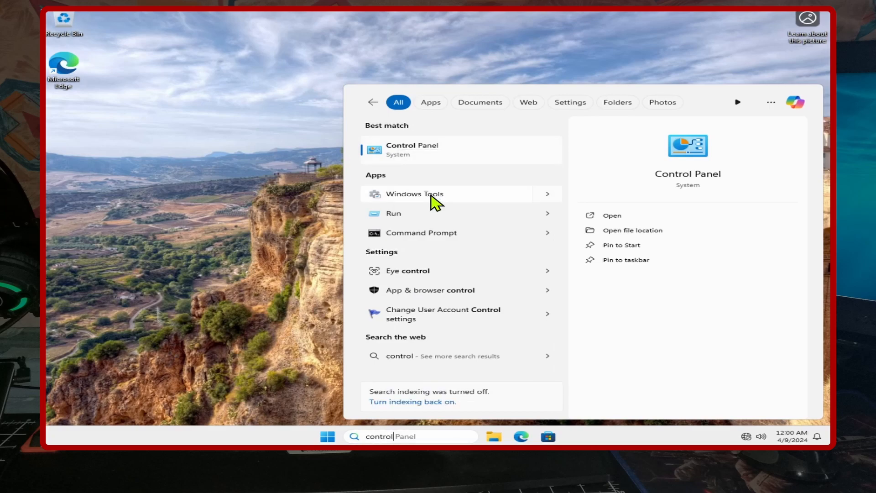
click(225, 187)
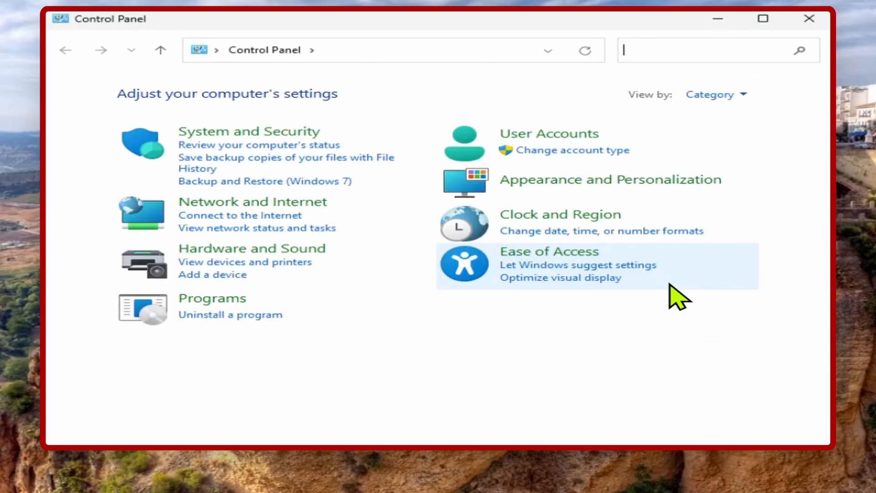
- Go through User Accounts to Manage another account and select the PC account
click(555, 137)
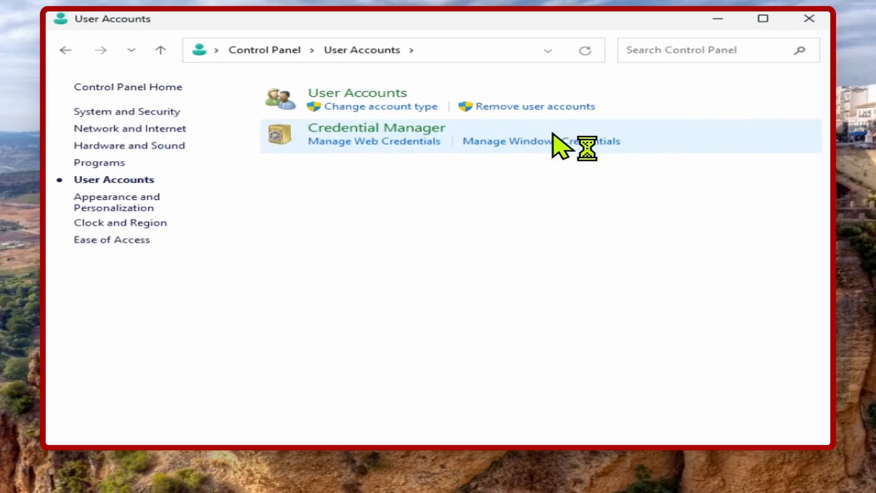
click(372, 94)
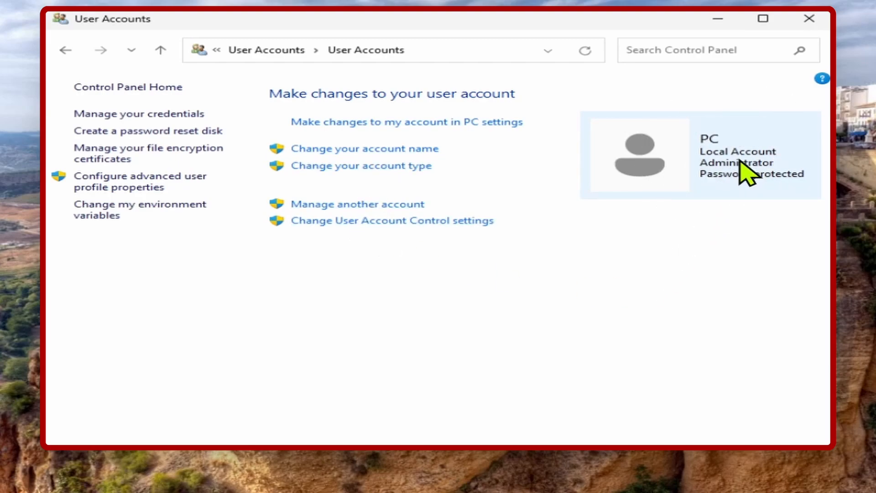
click(356, 205)
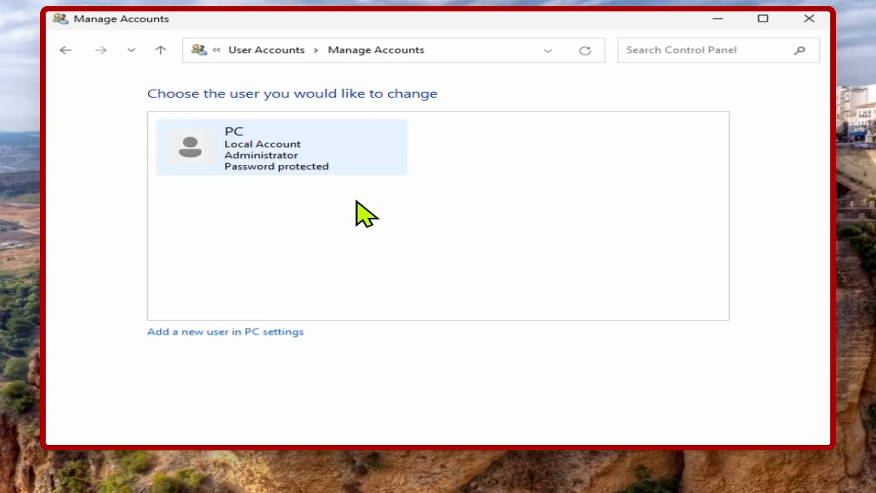
click(256, 159)
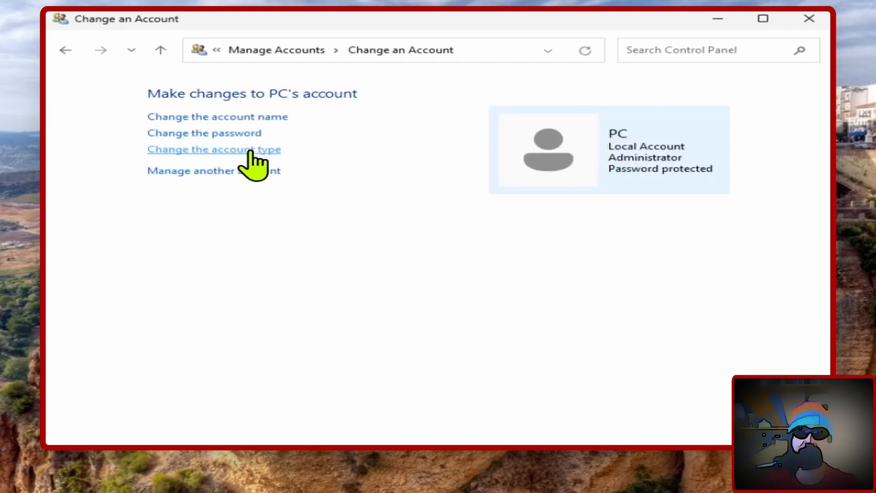
- Change the PC account's name to TheAdministrator
click(265, 118)
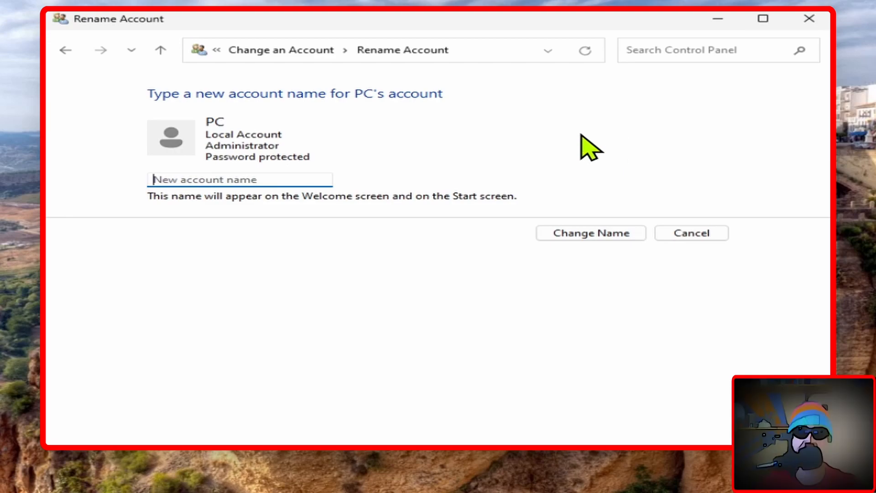
text(TheAdministrator)
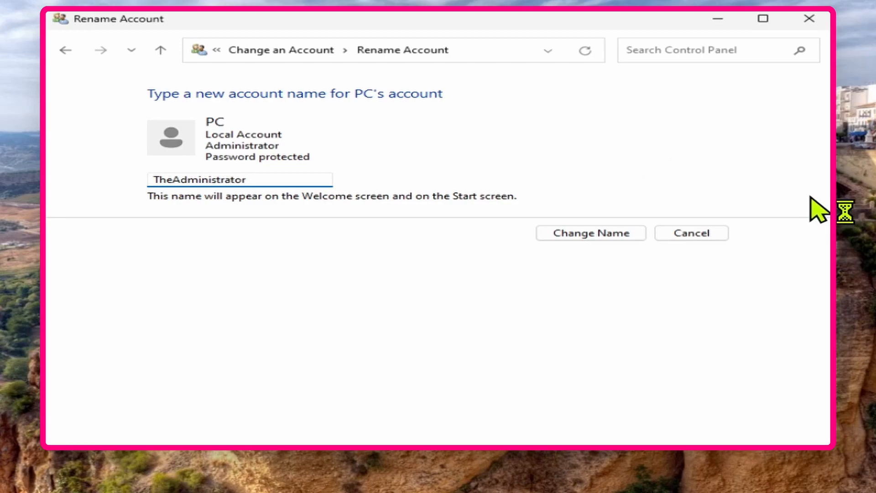
click(567, 235)
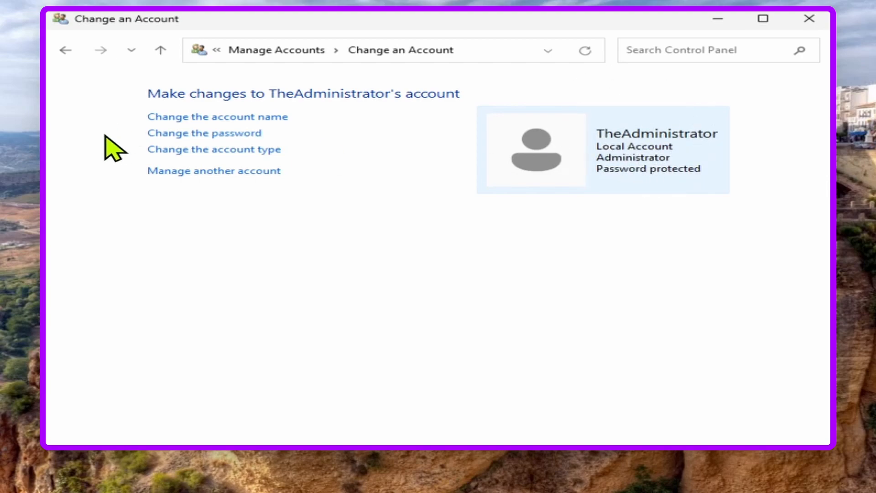
- Replace TheAdministrator's current password with a new, confirmed password and add a password hint
click(208, 147)
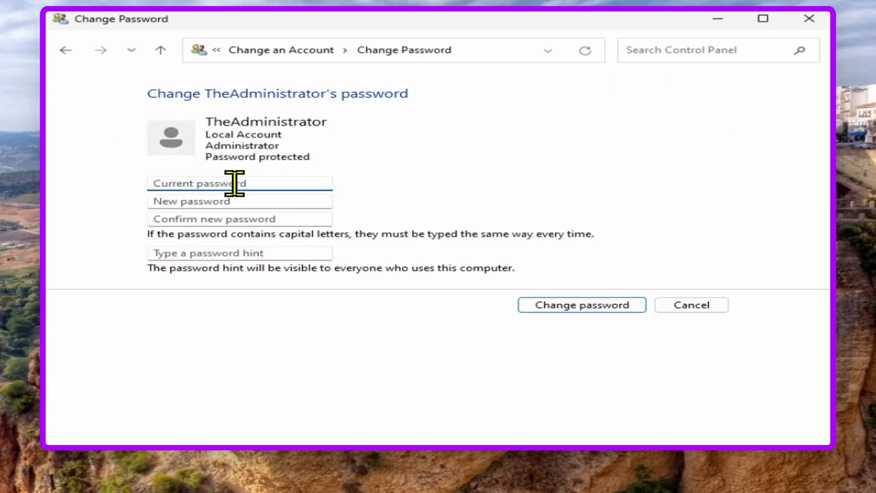
text(Password123)
key(Tab)
text(P@s)
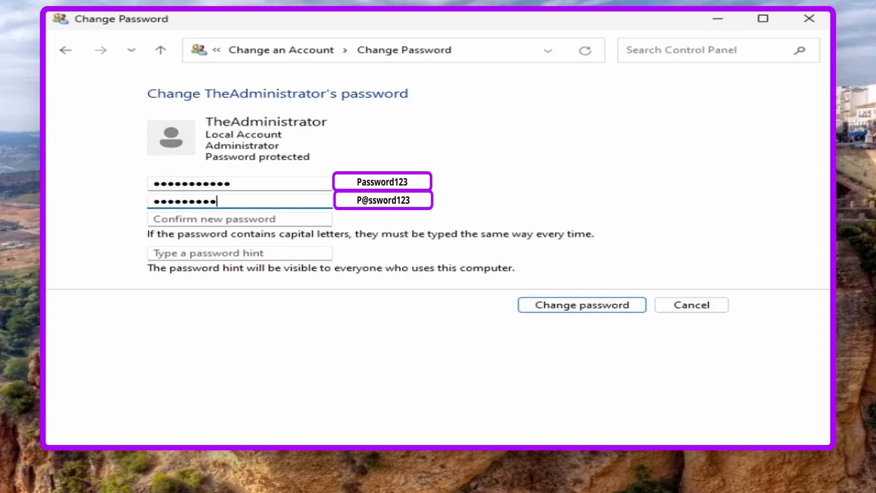
key(Tab)
text(P)
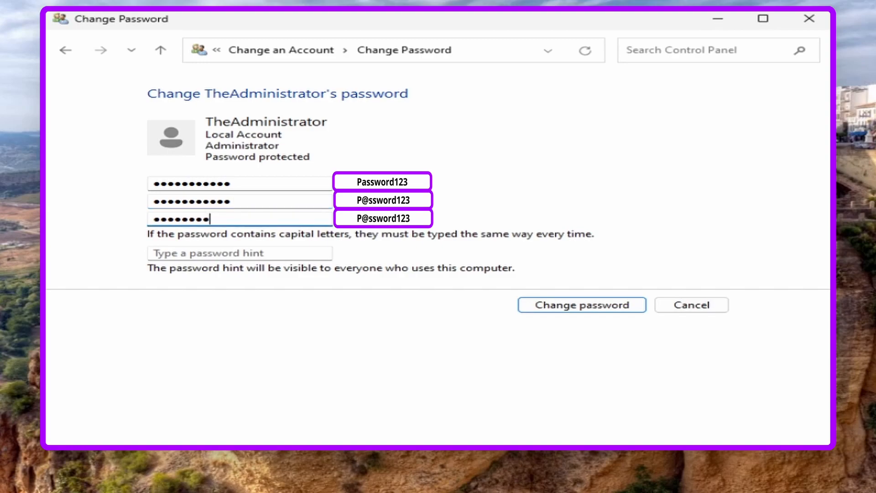
key(Tab)
text(P)
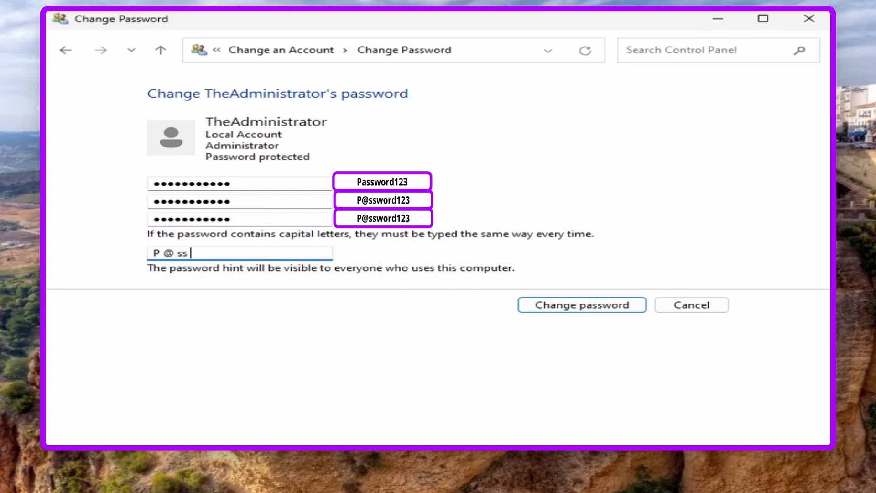
text( @ ss wo rd 123)
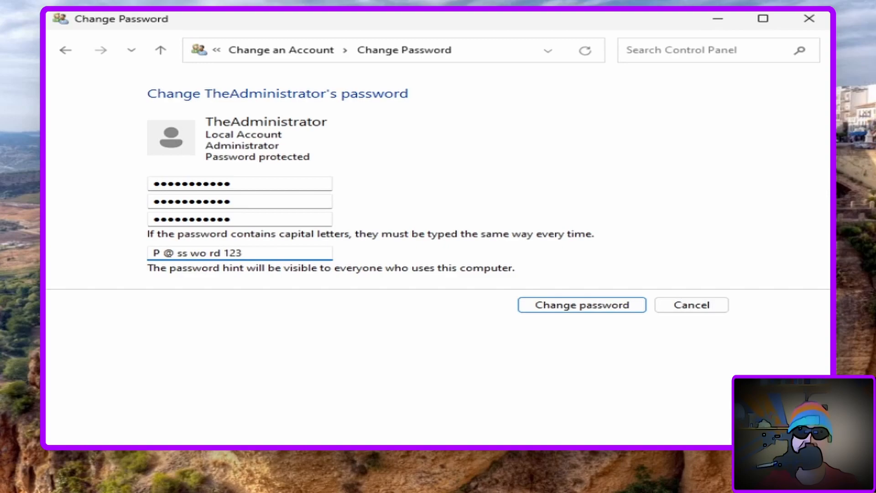
click(548, 307)
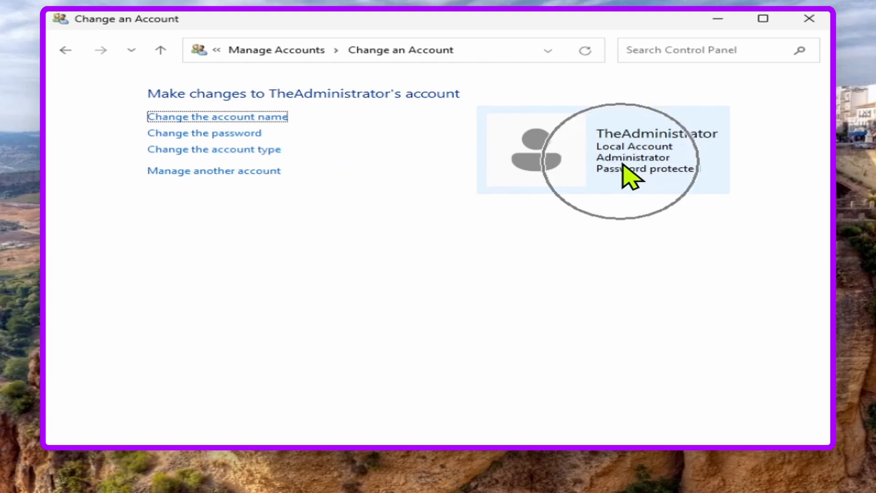
click(226, 151)
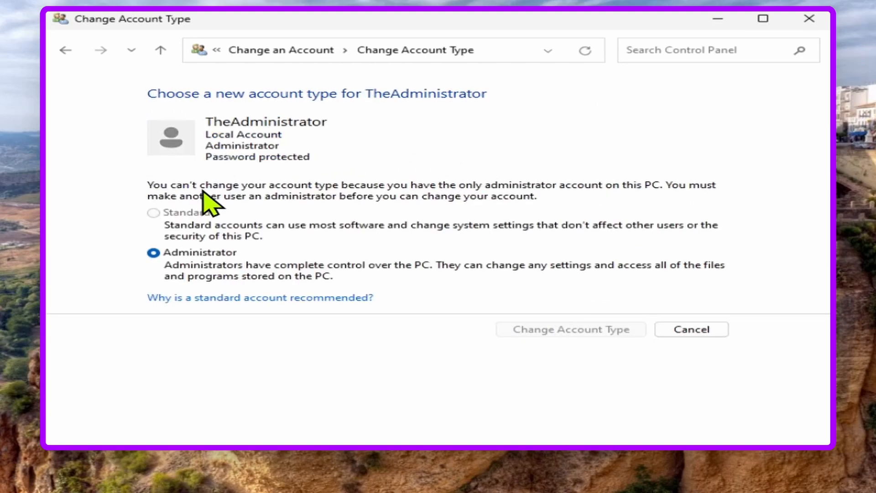
click(155, 213)
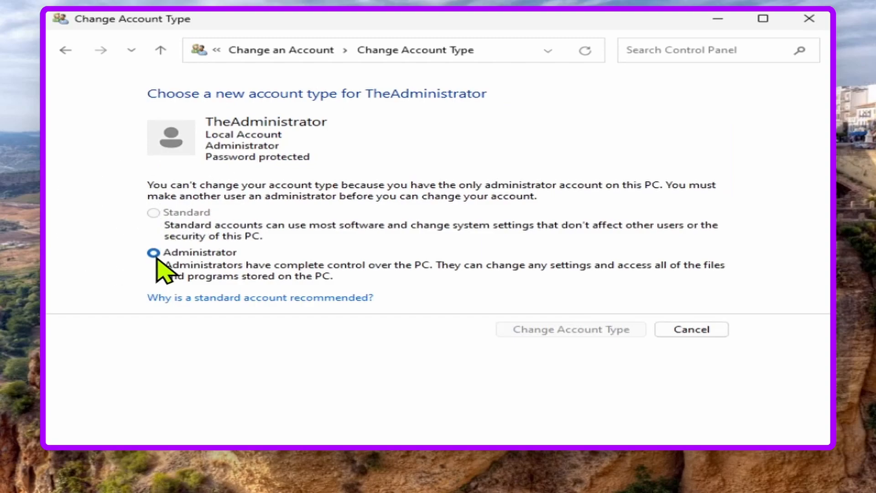
click(694, 330)
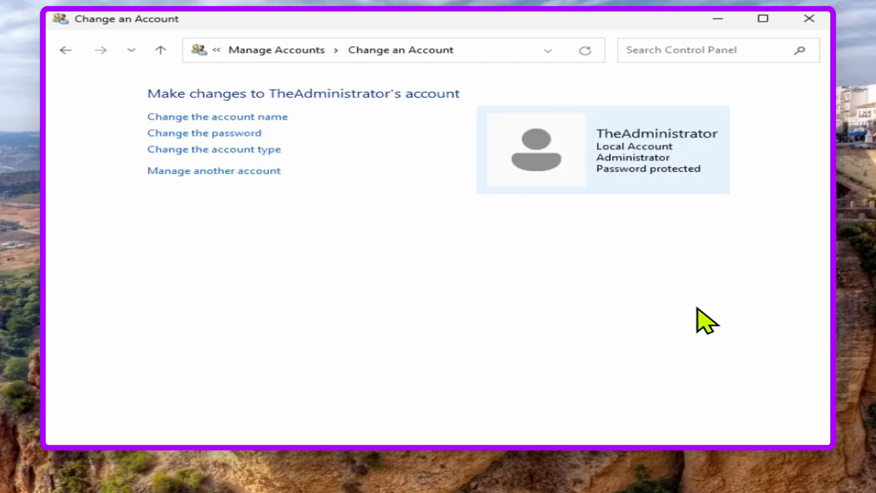
click(813, 24)
- Sign out via Ctrl+Alt+Del, then sign back in with the new password
key(ctrl+alt+Delete)
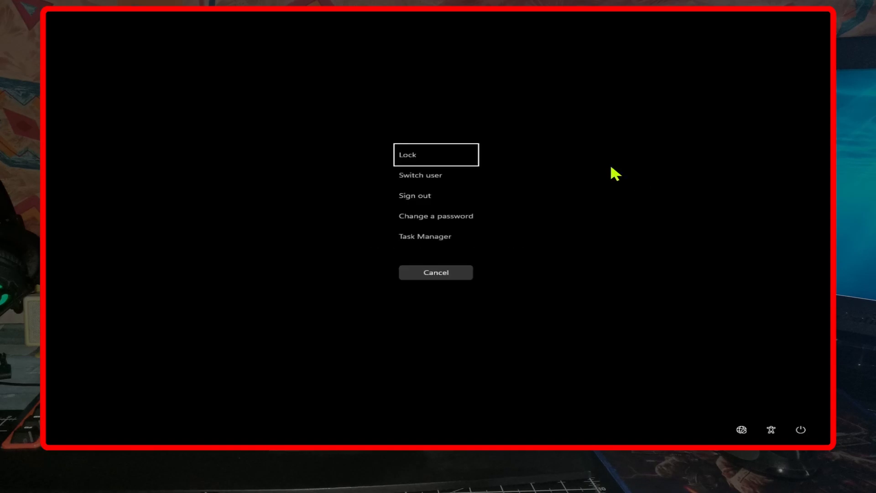
click(416, 196)
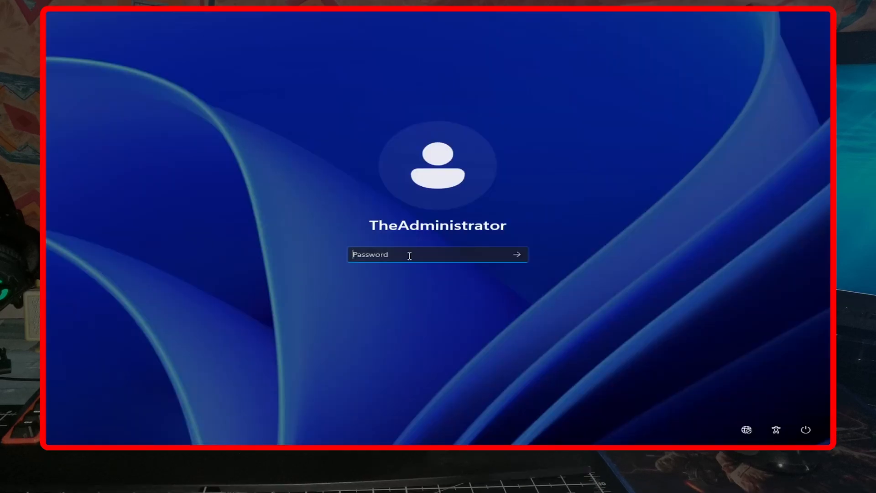
text(123)
key(Return)
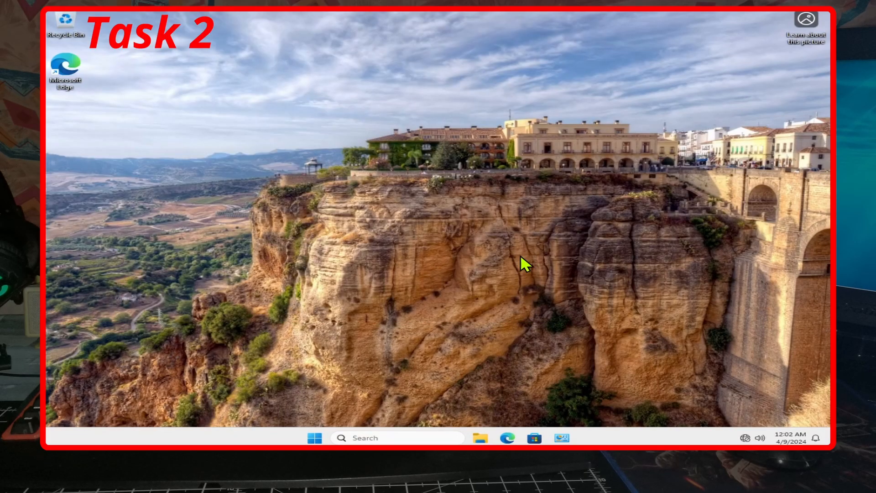
- From the pinned Control Panel, reach Manage Accounts and choose Add a new user in PC settings
click(563, 438)
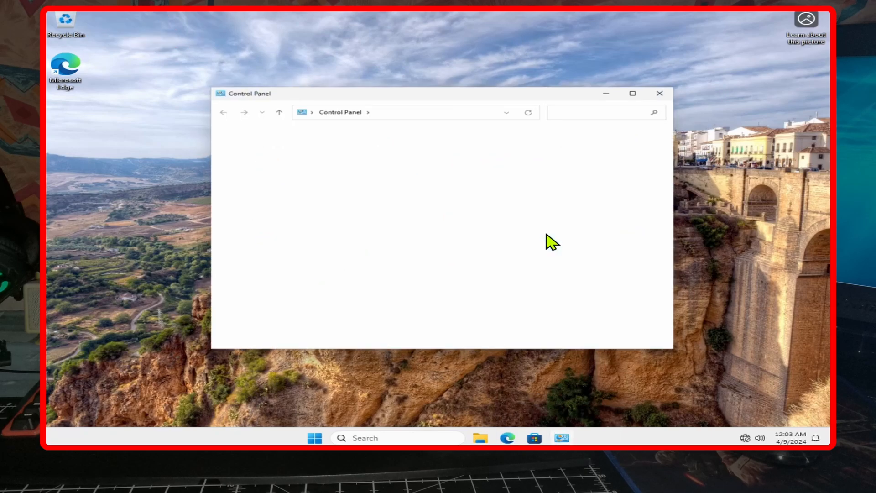
click(556, 135)
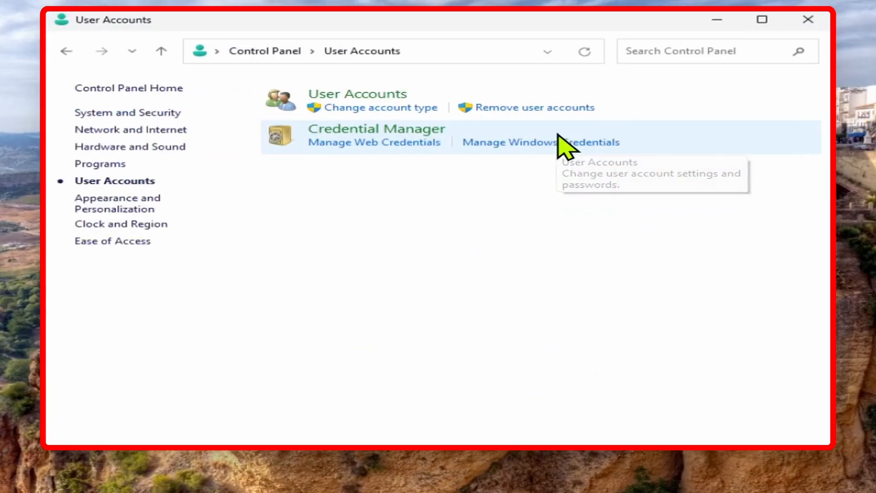
click(366, 95)
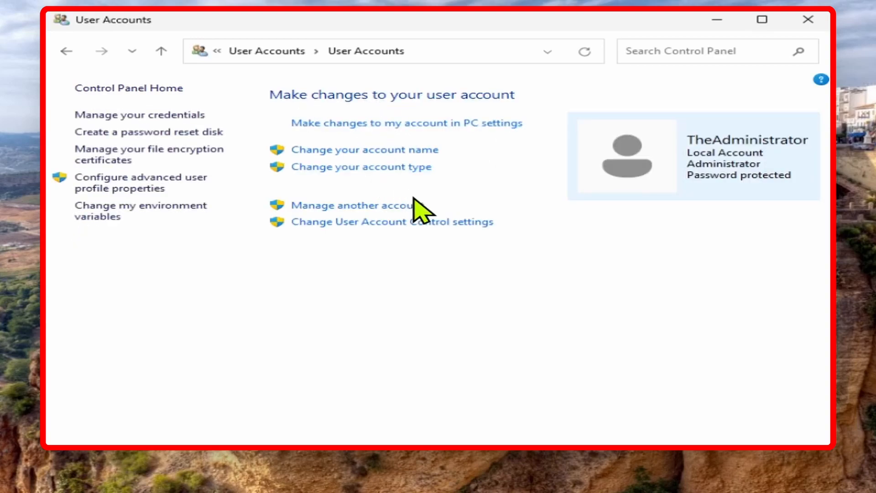
click(386, 207)
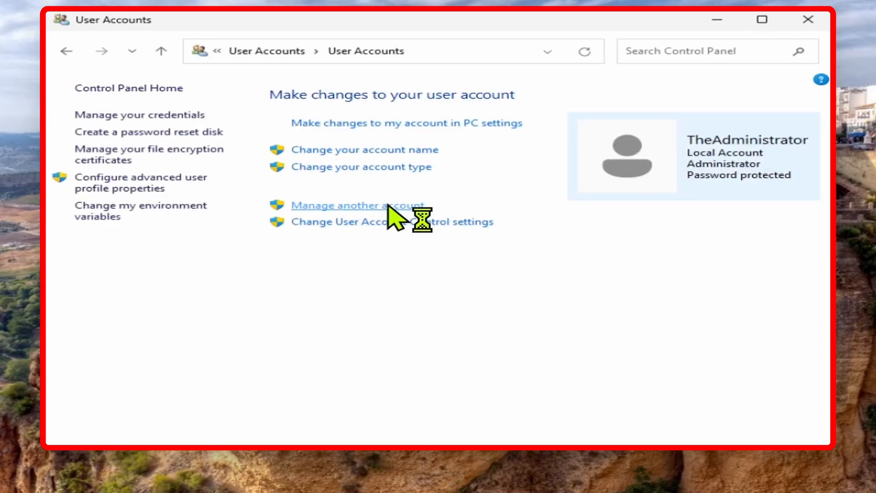
click(282, 335)
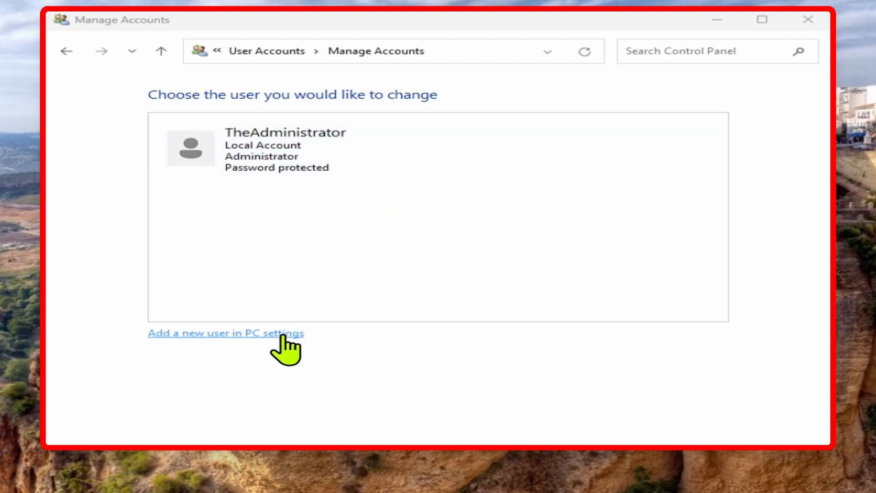
click(282, 334)
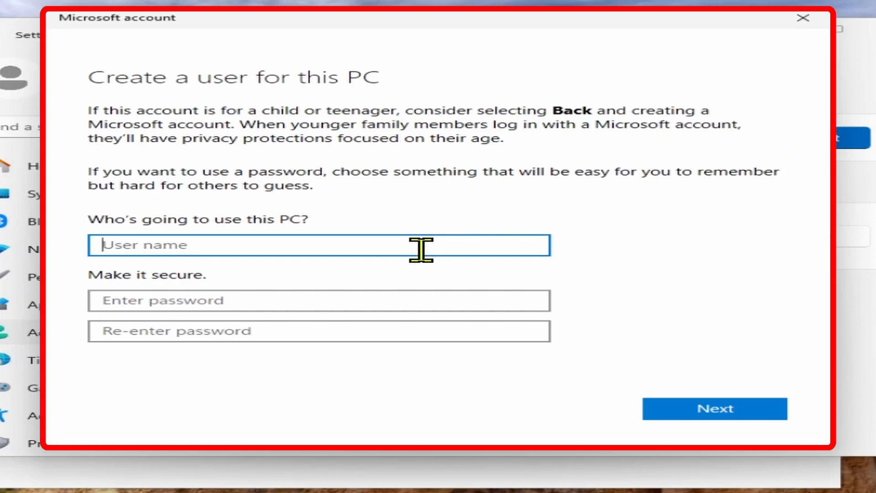
- Enter TheUser as the new user name and type its password twice
text(TheUser)
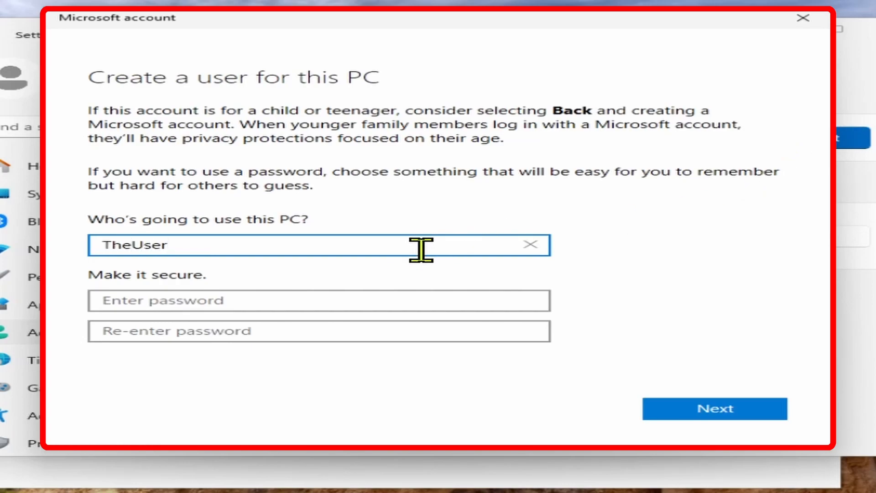
click(402, 298)
text(P)
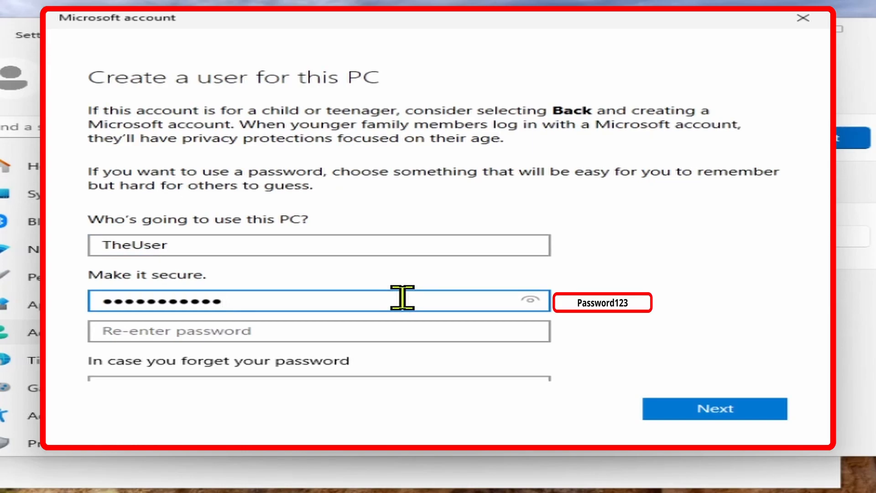
key(Tab)
text(P)
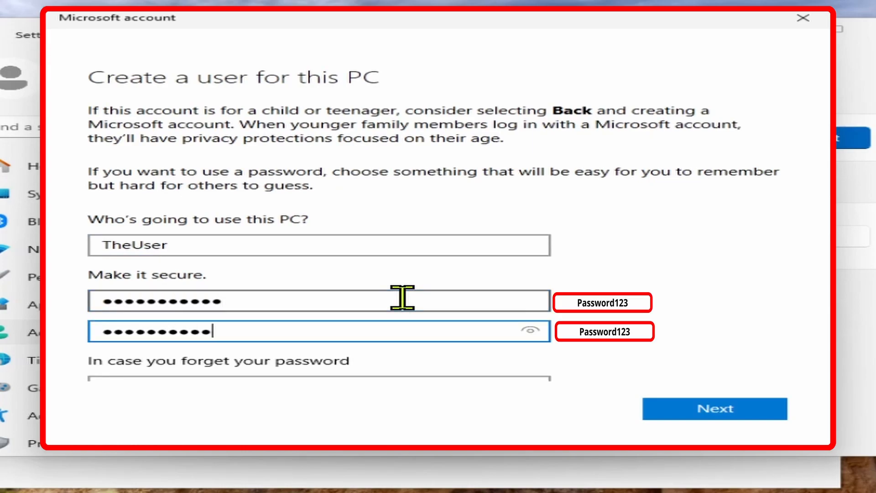
scroll(607, 292, down, 3)
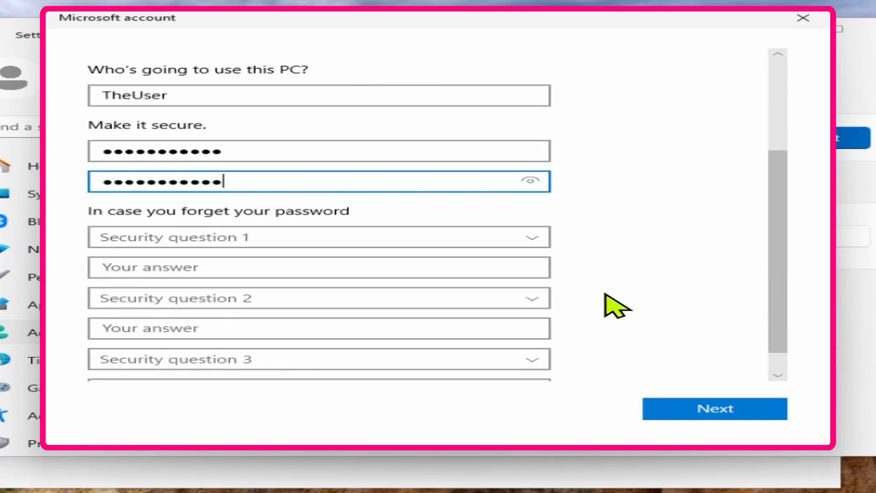
- Copy the user name and use it to answer the first-pet and birth-city security questions
drag(196, 94, 88, 104)
key(ctrl+c)
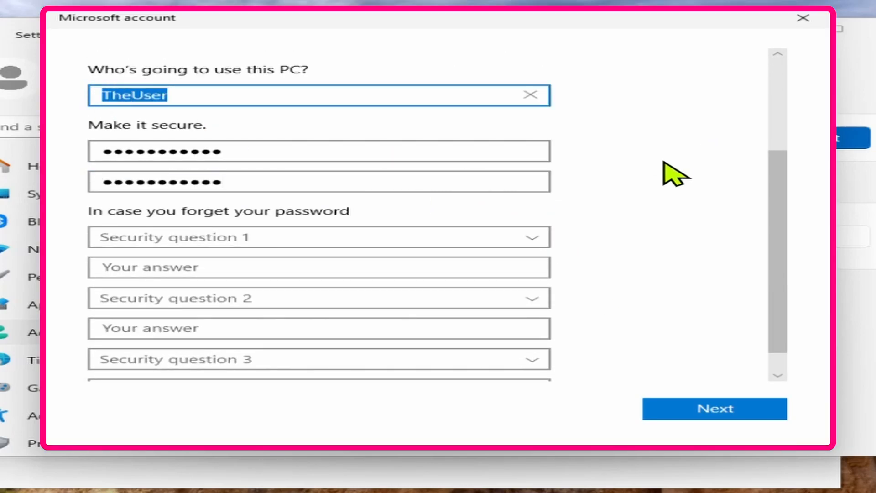
click(530, 239)
click(505, 256)
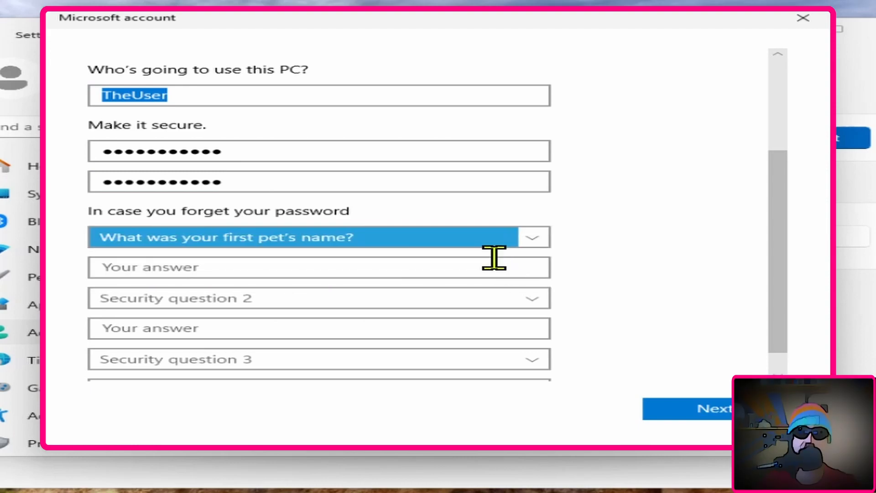
click(486, 268)
key(ctrl+v)
click(530, 298)
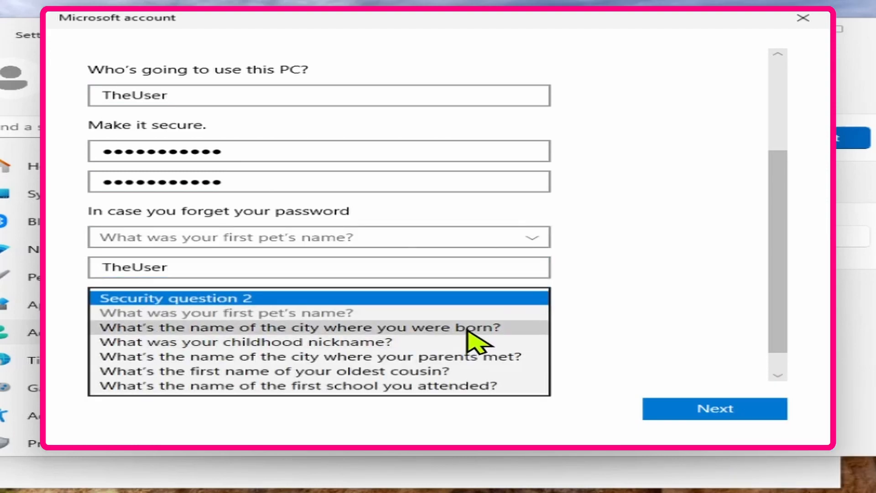
click(467, 327)
click(468, 327)
key(ctrl+v)
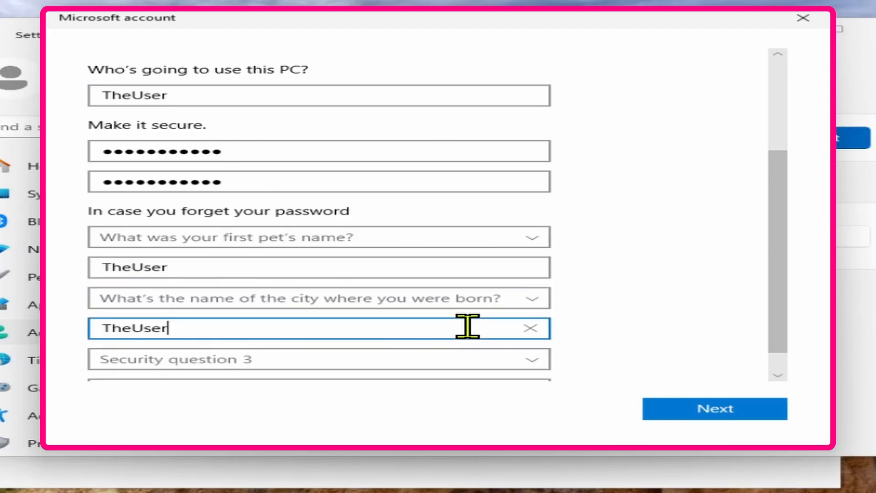
- Choose the first-school question, paste the same answer, and submit the new account
click(530, 360)
click(484, 389)
scroll(475, 367, down, 3)
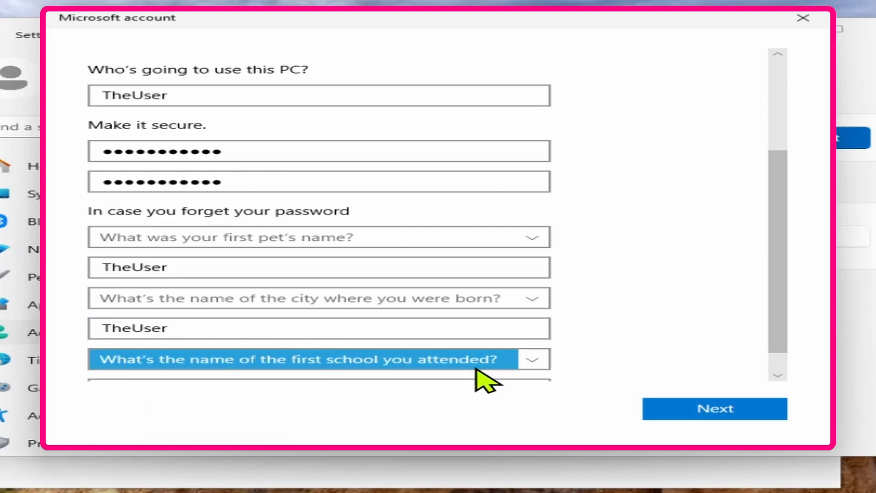
scroll(607, 325, down, 1)
click(503, 359)
key(ctrl+v)
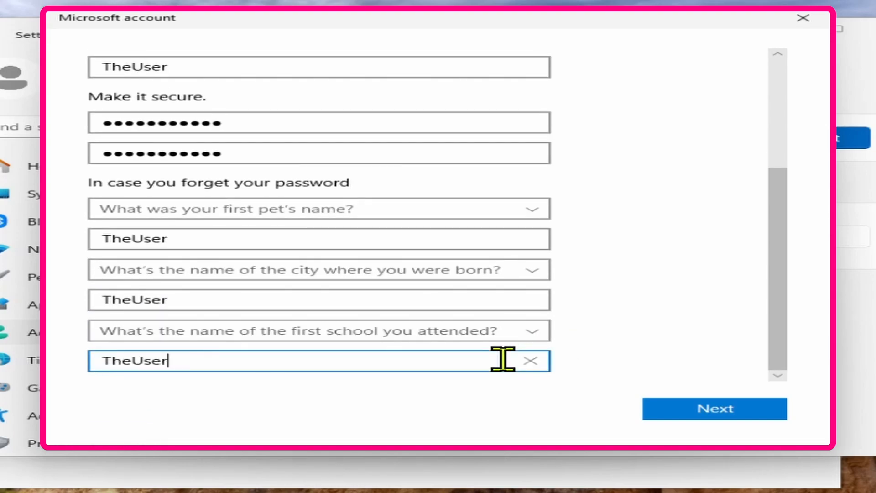
click(714, 408)
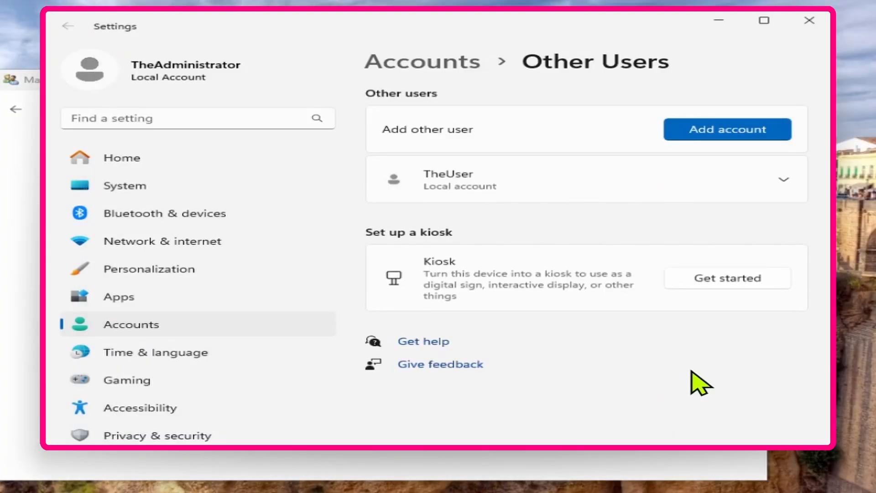
- Check TheUser's account type, leave it as Standard User, and cancel without changes
click(740, 188)
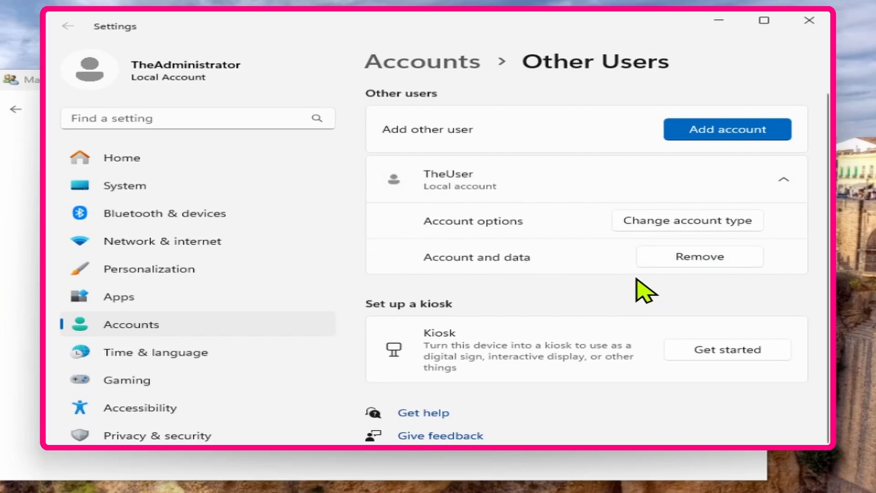
click(700, 223)
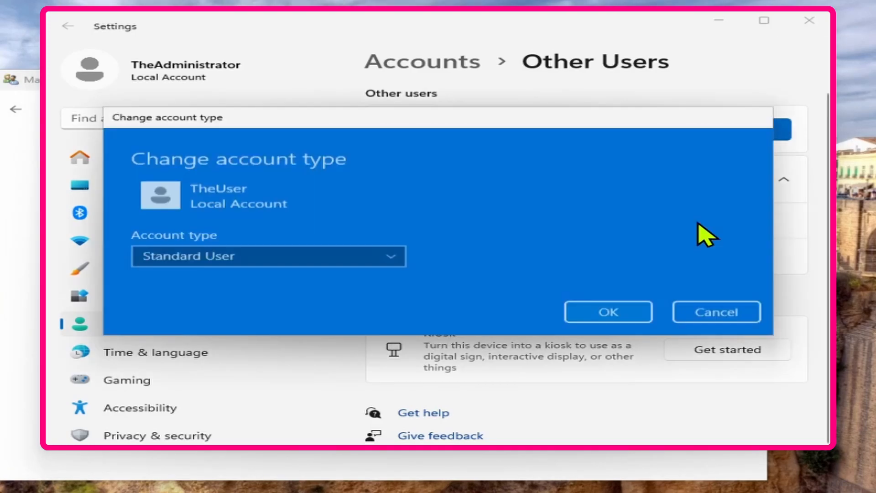
click(391, 252)
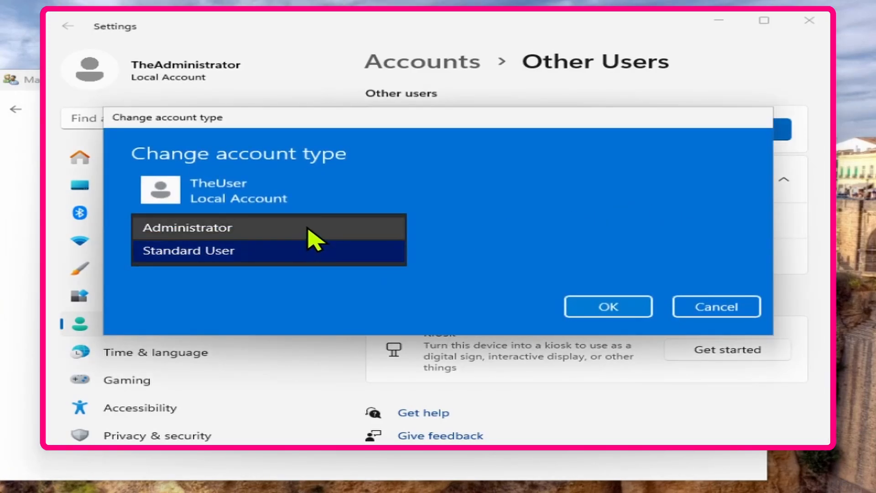
click(719, 308)
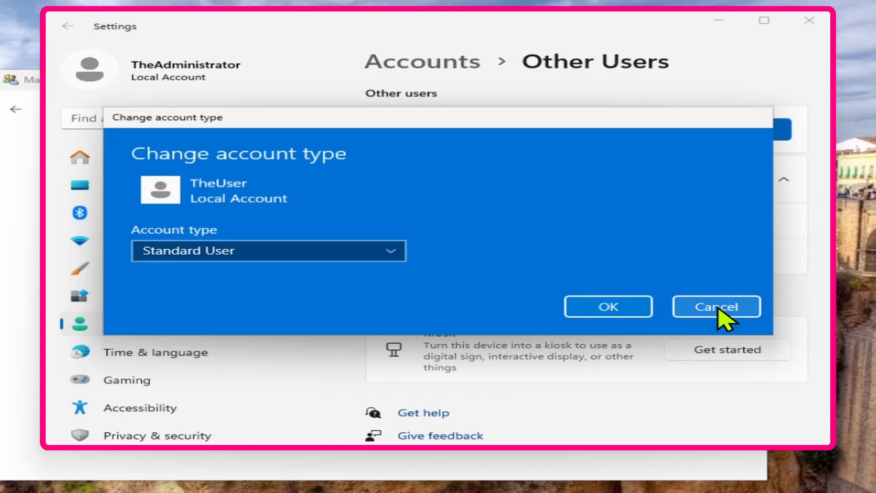
click(718, 308)
- Close Settings and open TheUser's account from Manage another account
click(807, 24)
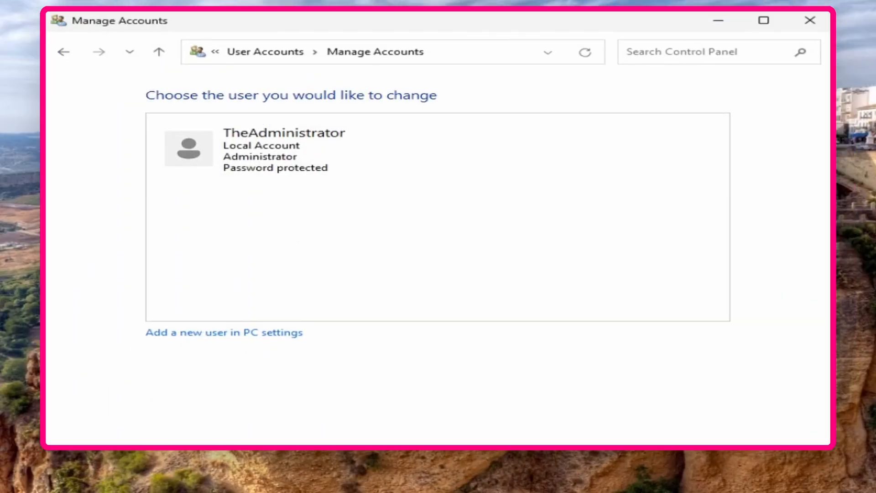
click(63, 51)
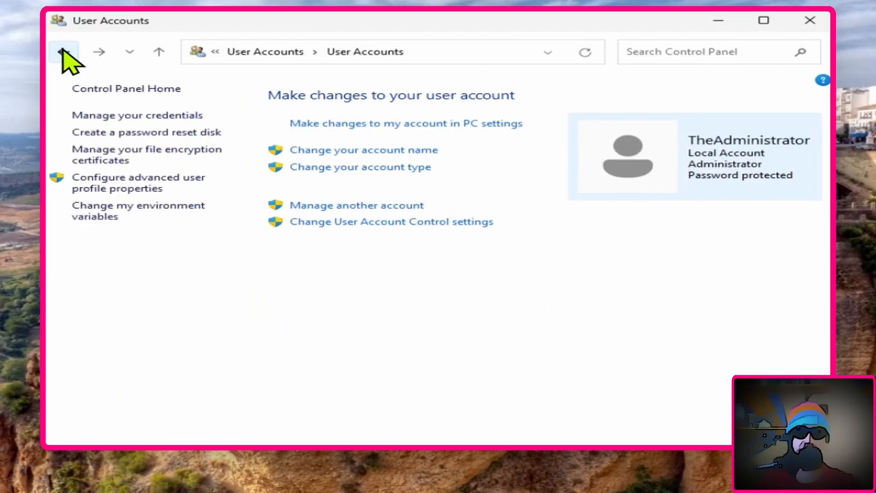
click(364, 207)
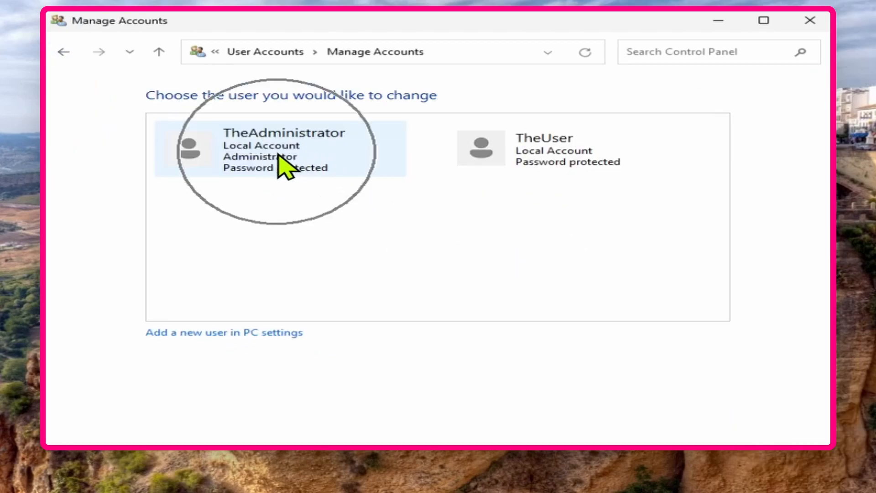
click(553, 157)
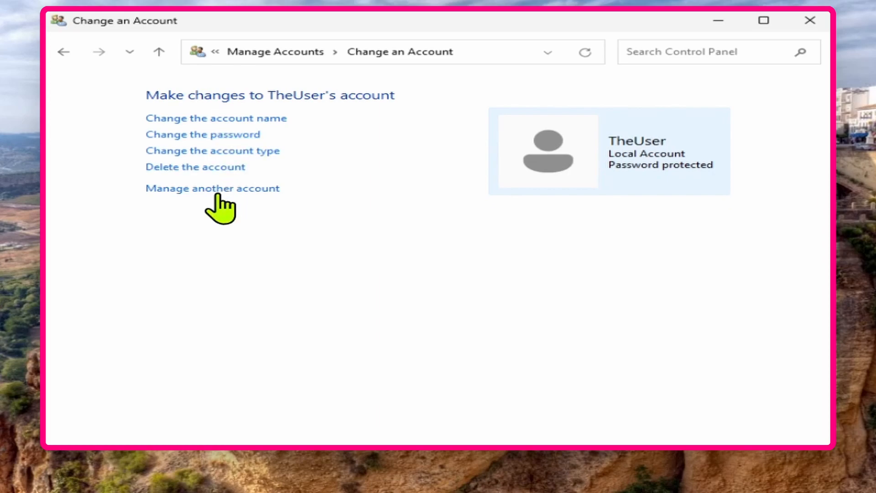
- Confirm TheUser's account type is Standard, cancel without changes, and close Control Panel
click(222, 153)
click(191, 221)
click(191, 182)
click(194, 220)
click(191, 183)
click(190, 221)
click(191, 182)
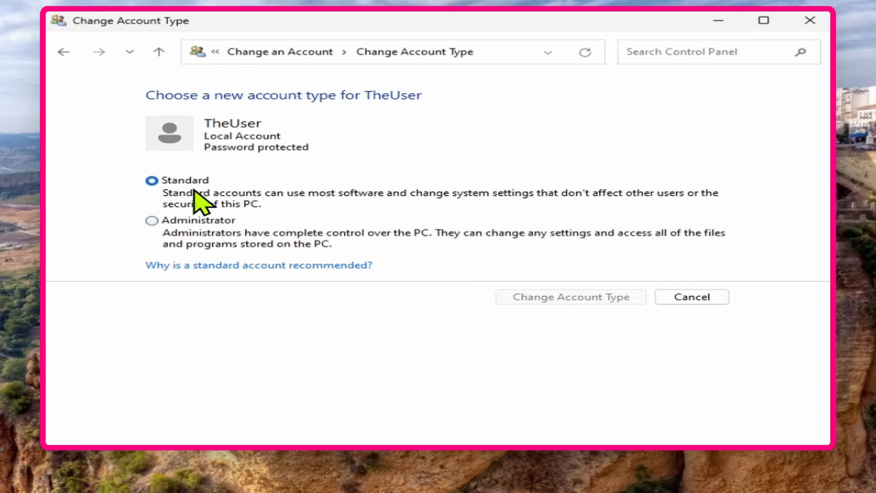
click(703, 297)
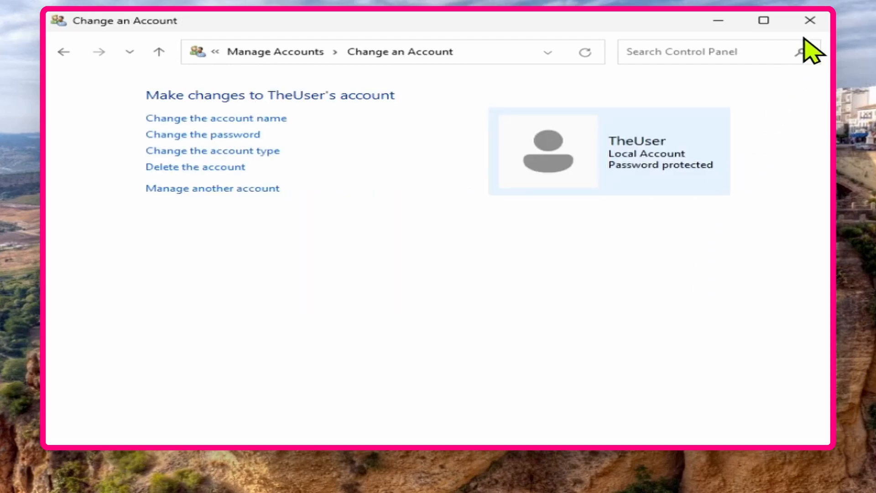
click(811, 21)
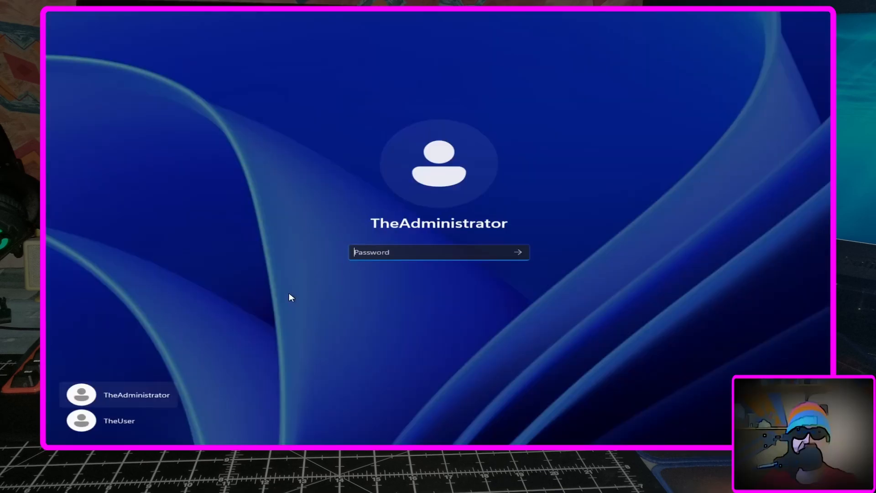
- Sign in as TheUser, revealing the entered password to verify it before submitting
click(117, 421)
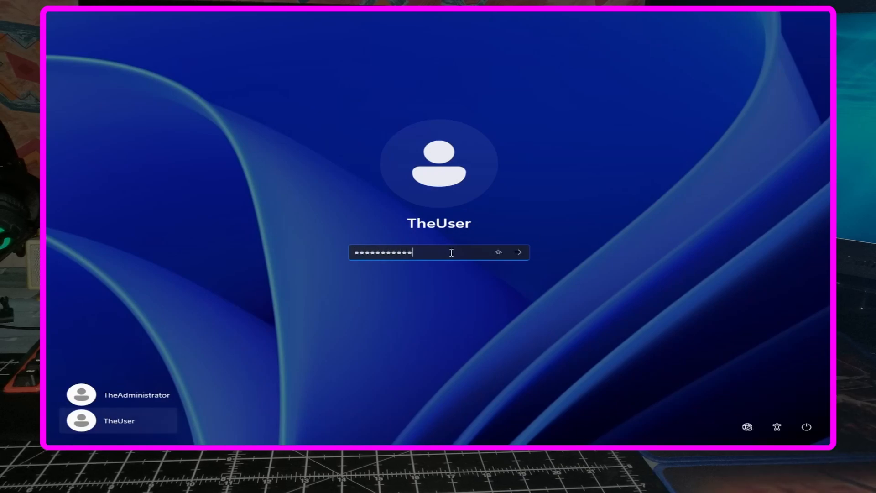
click(498, 254)
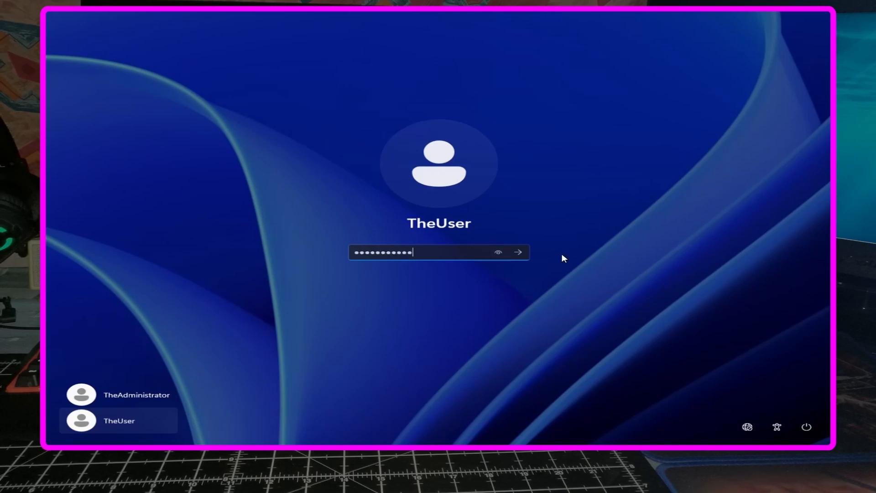
click(519, 253)
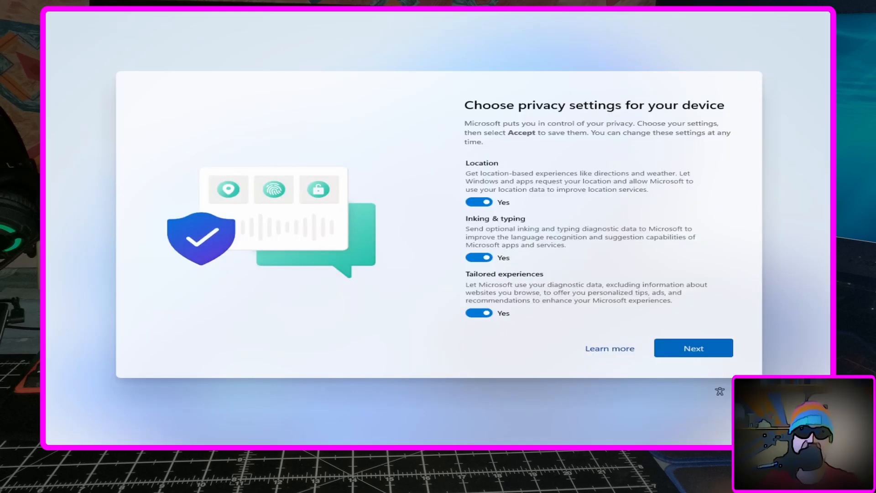
- Set Location, Inking & typing, Tailored experiences and Advertising ID to No, then accept
click(478, 203)
click(479, 258)
click(480, 313)
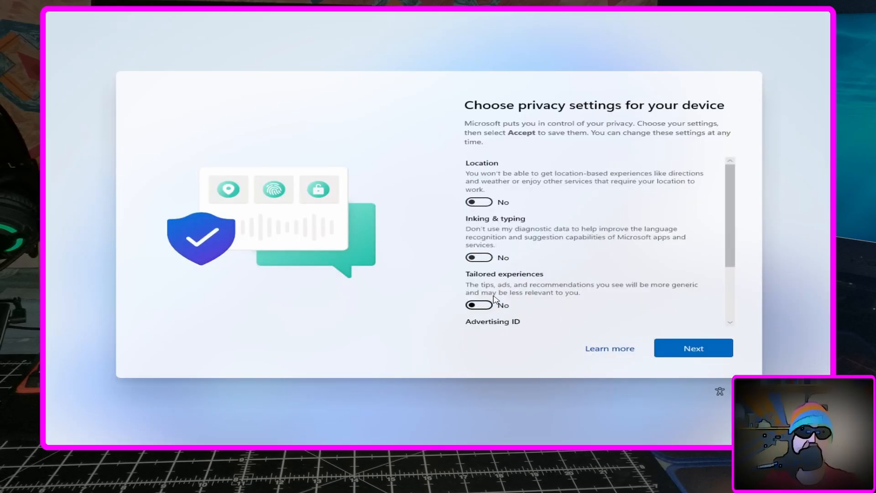
scroll(478, 287, down, 3)
click(477, 276)
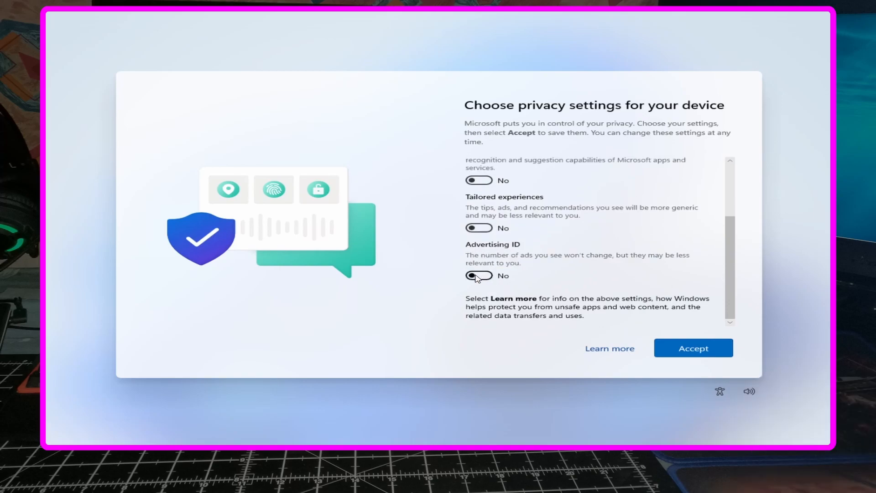
click(678, 351)
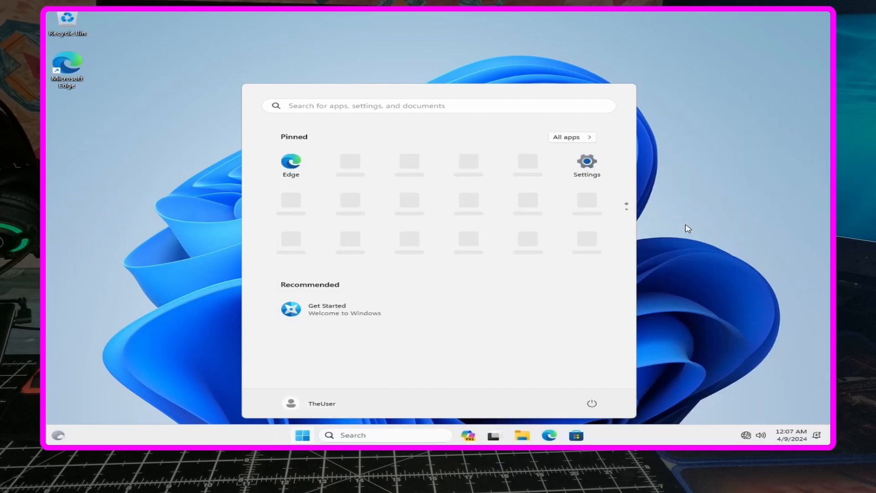
- Sign TheUser out via Ctrl+Alt+Del and dismiss the lock screen to reach sign-in
key(ctrl+alt+Delete)
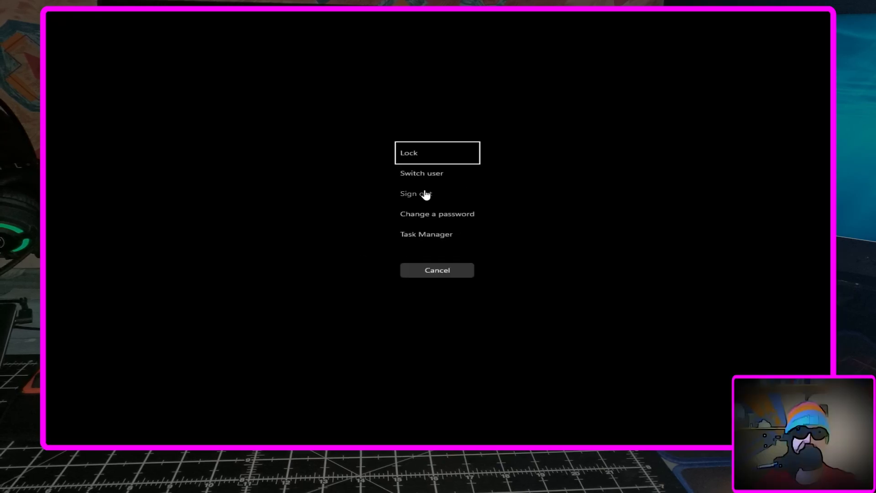
click(425, 194)
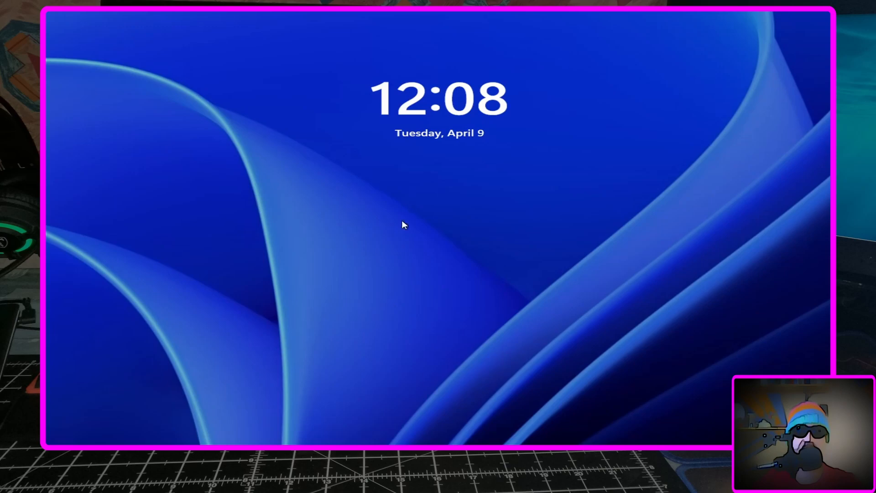
click(521, 236)
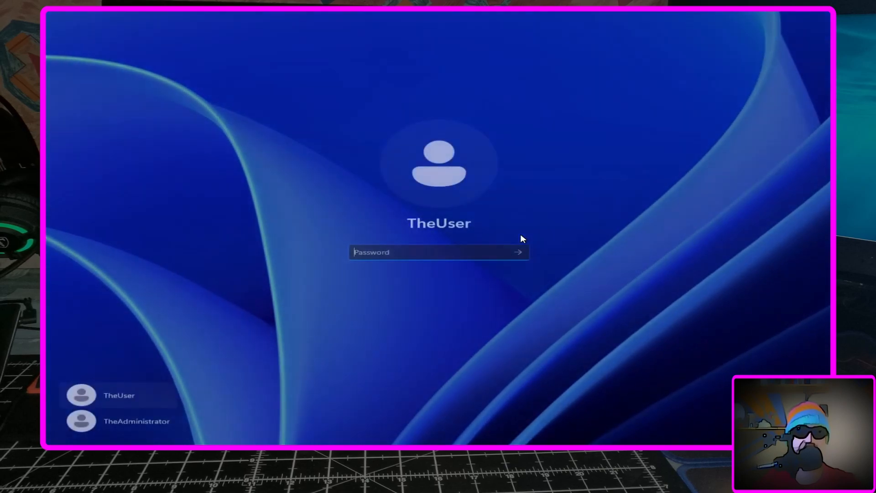